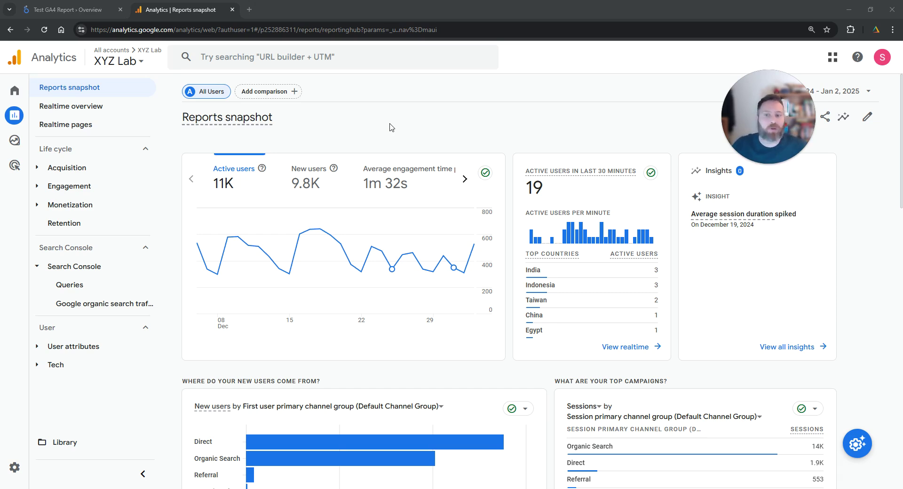
# Step: Open the property's Events list under Admin > Data display
pyautogui.moveTo(26, 483)
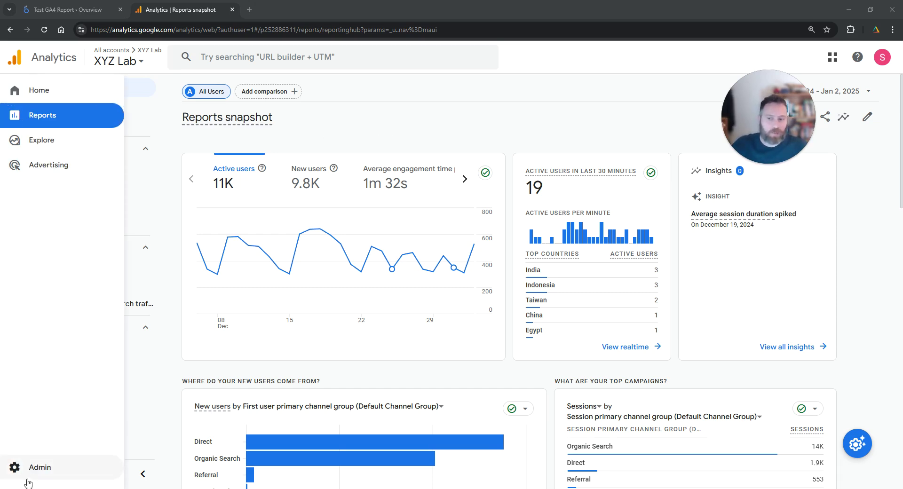
pyautogui.click(27, 468)
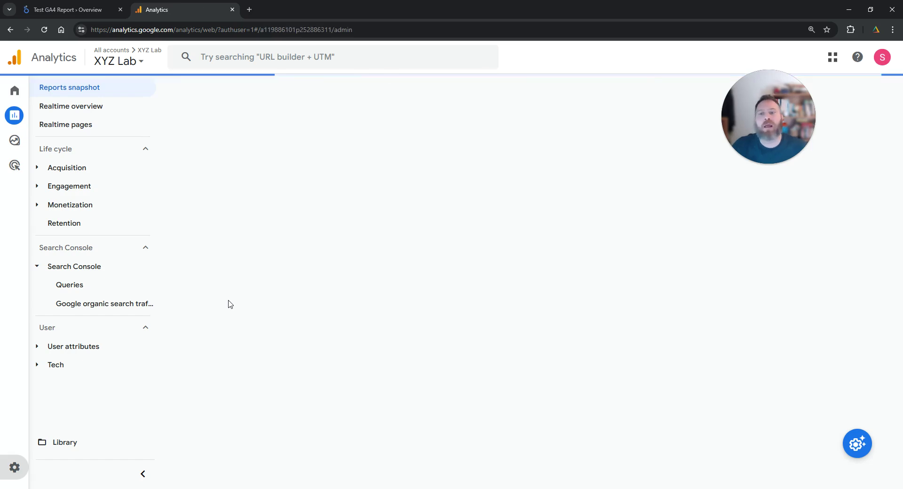
pyautogui.scroll(-2, 238, 312)
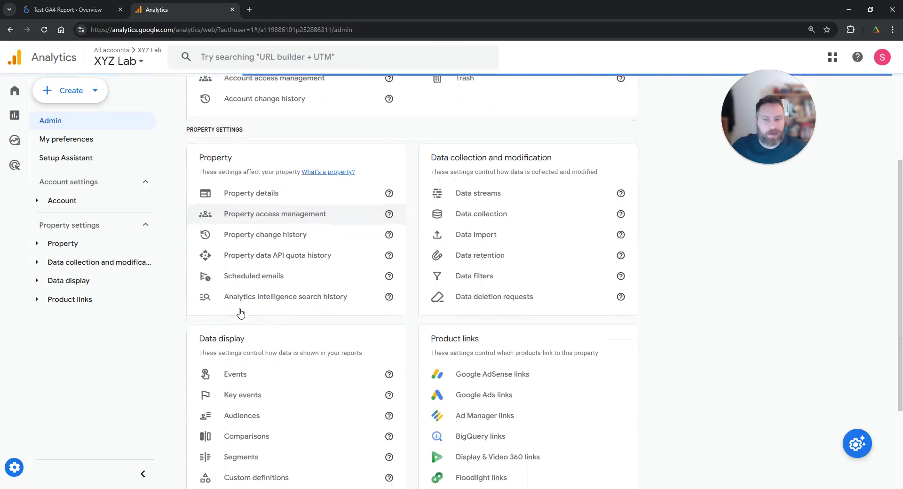
pyautogui.scroll(-1, 241, 312)
pyautogui.click(271, 331)
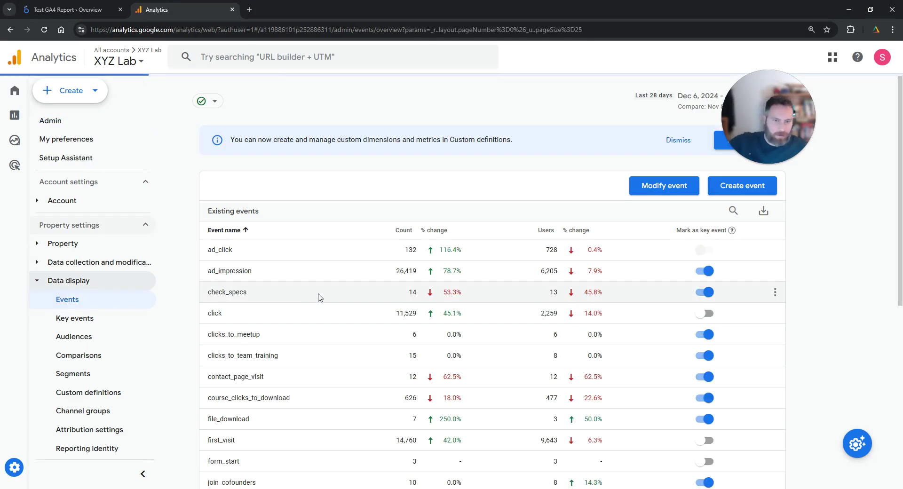
pyautogui.scroll(-1, 318, 297)
pyautogui.scroll(-1, 318, 296)
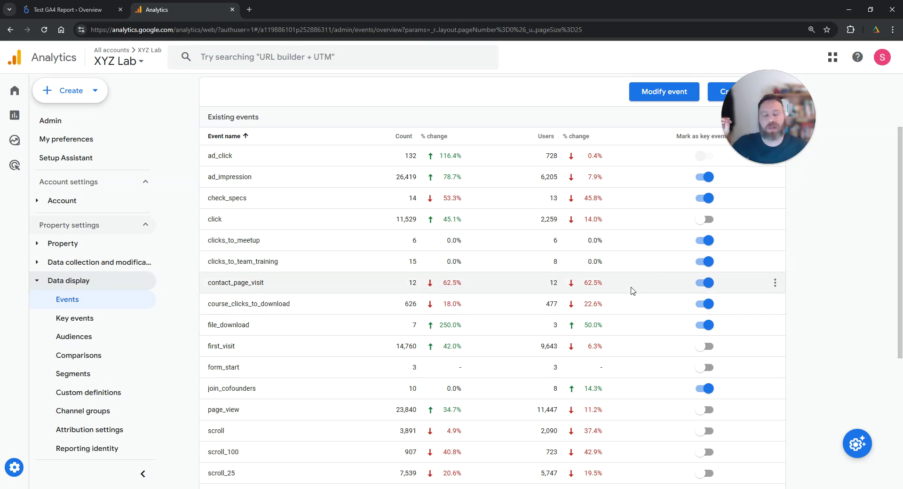
# Step: Toggle click as a key event on and off, then select check_specs and return to the report
pyautogui.tripleClick(696, 136)
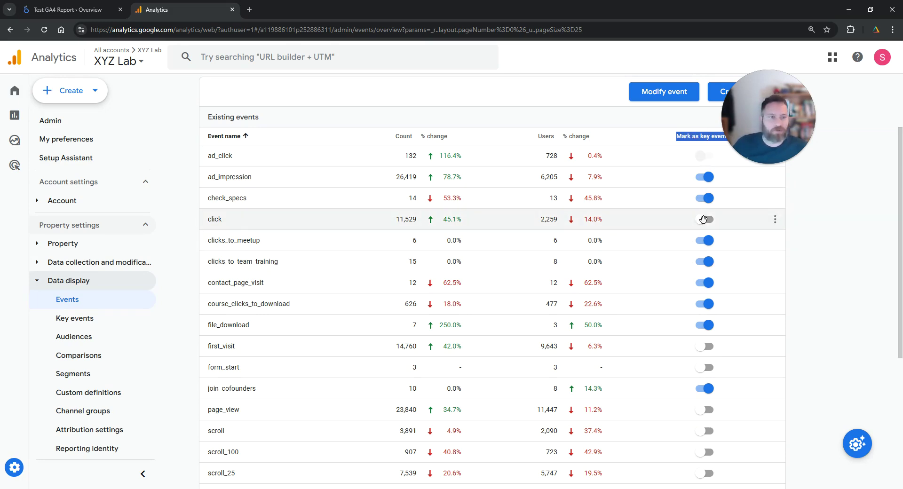
pyautogui.click(708, 219)
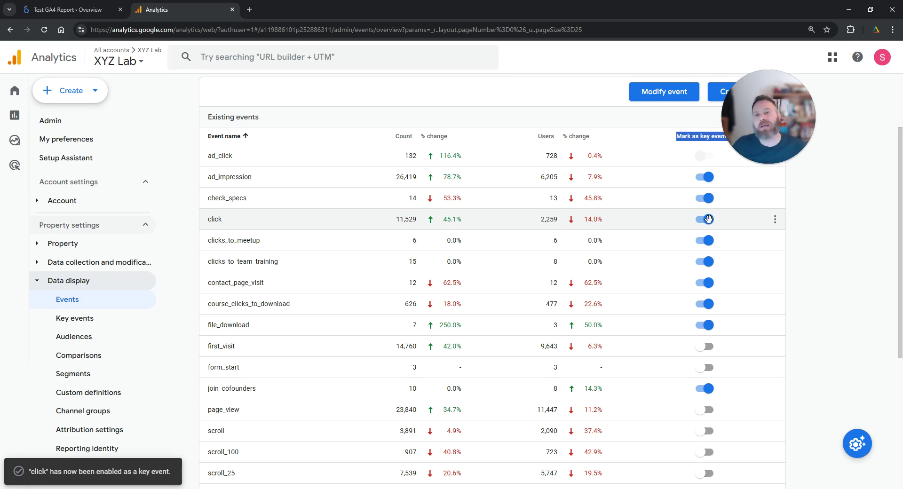
pyautogui.click(708, 219)
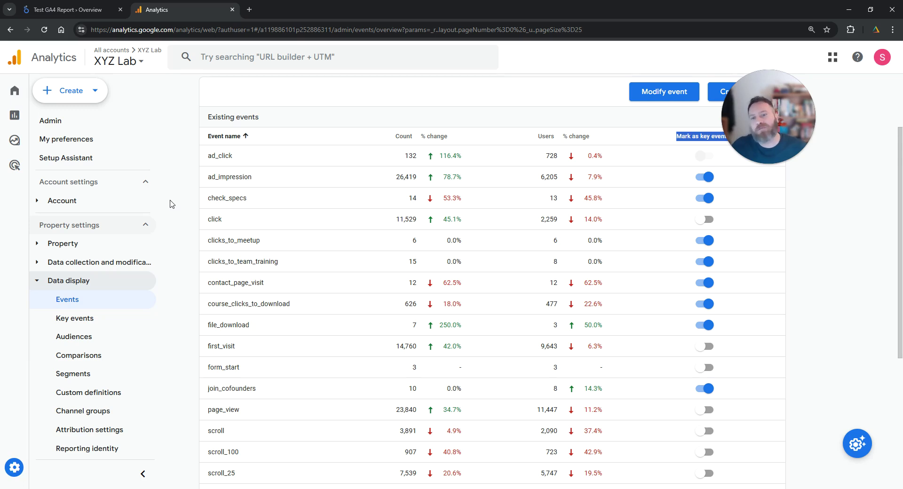
pyautogui.moveTo(207, 198); pyautogui.dragTo(250, 208)
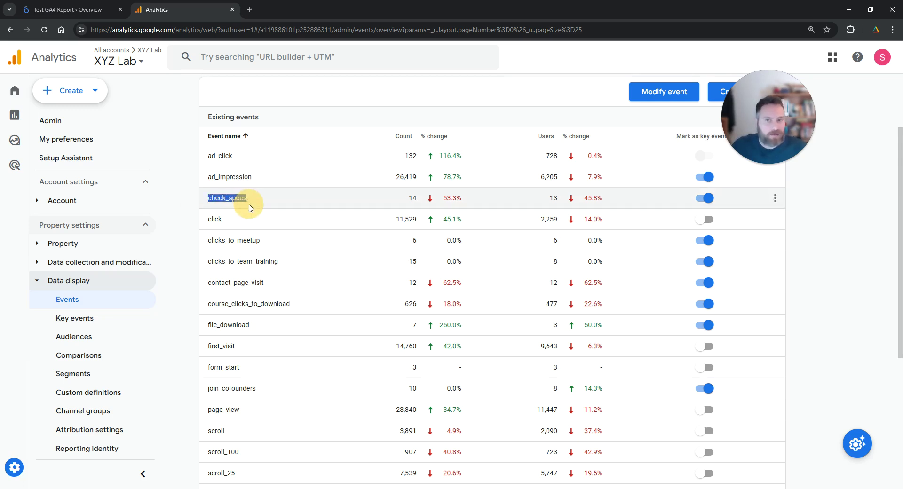
pyautogui.click(90, 9)
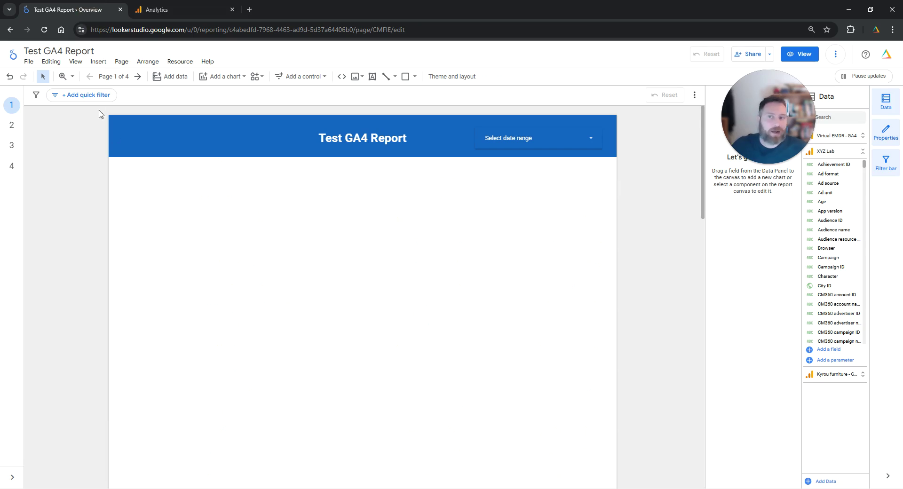
# Step: Insert a scorecard onto the report page
pyautogui.click(98, 62)
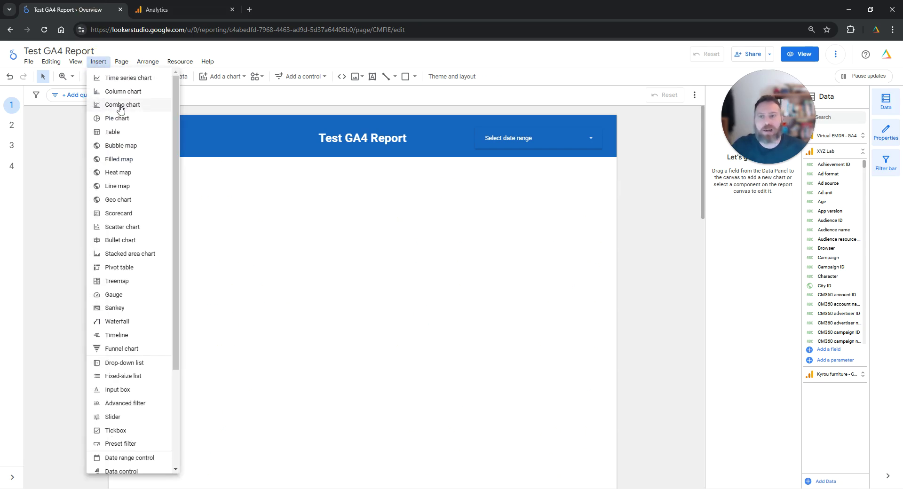
pyautogui.click(121, 214)
pyautogui.click(196, 189)
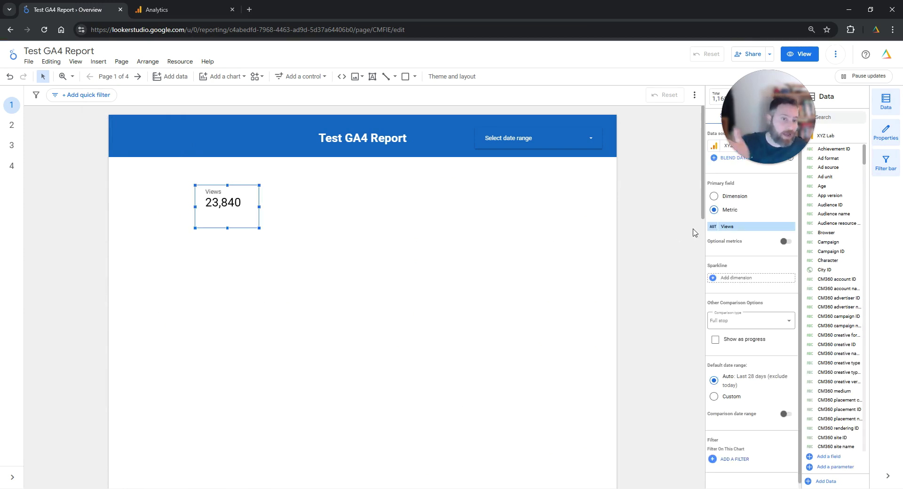
# Step: Search the scorecard's metric list for check_specs, copying the name from Analytics
pyautogui.click(732, 227)
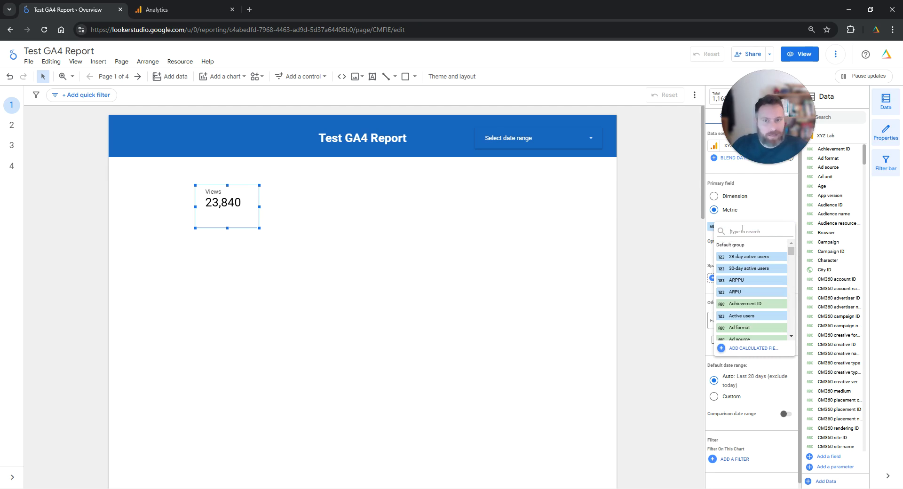
pyautogui.click(188, 8)
pyautogui.doubleClick(247, 200)
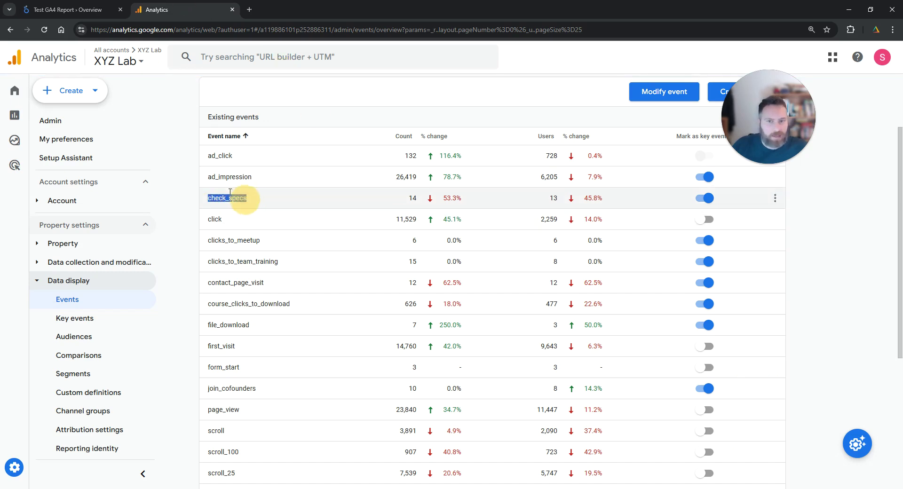
pyautogui.click(92, 10)
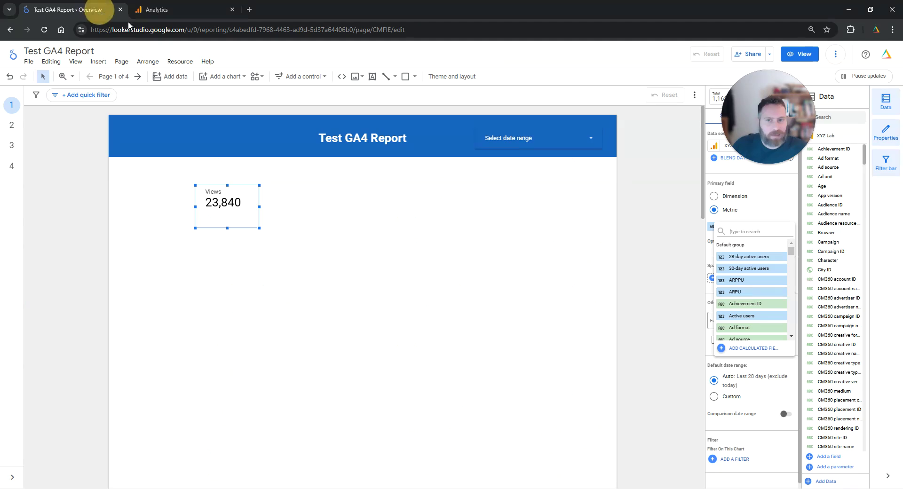
pyautogui.write('check_specs')
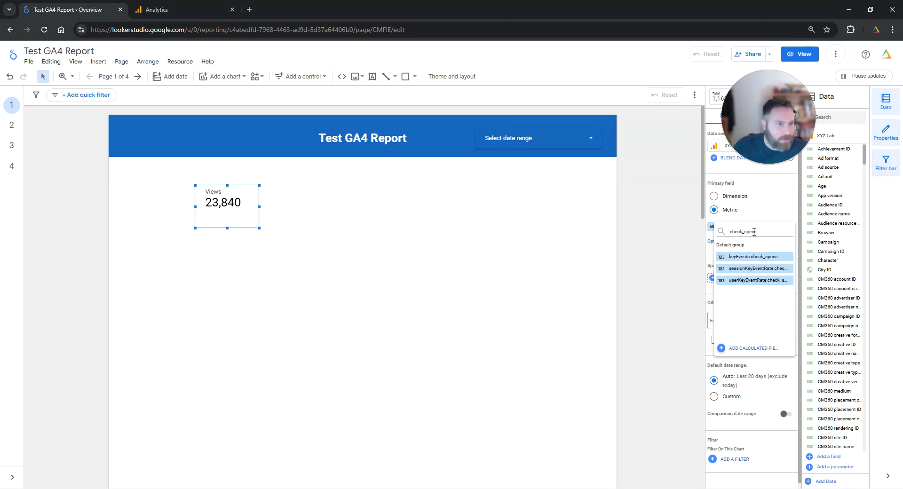
# Step: Set the scorecard metric to sessionKeyEventRate:check_specs formatted as Percent (0.08%)
pyautogui.click(770, 271)
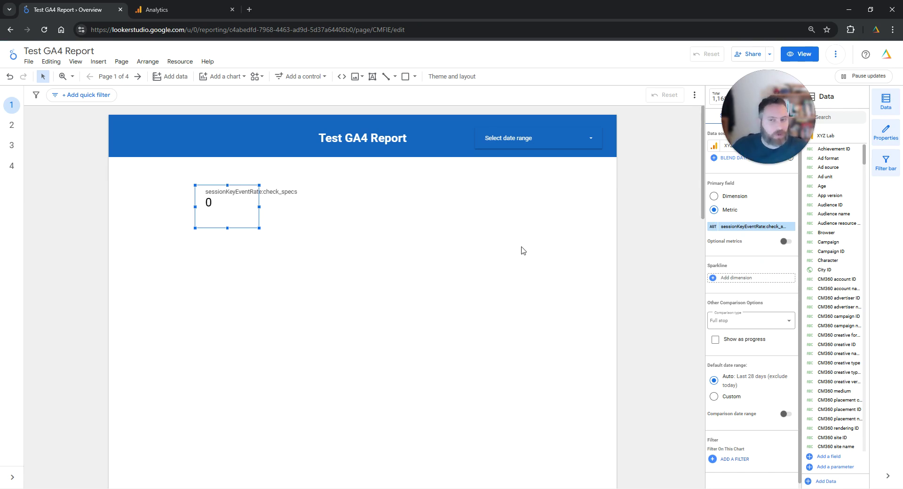
pyautogui.click(713, 228)
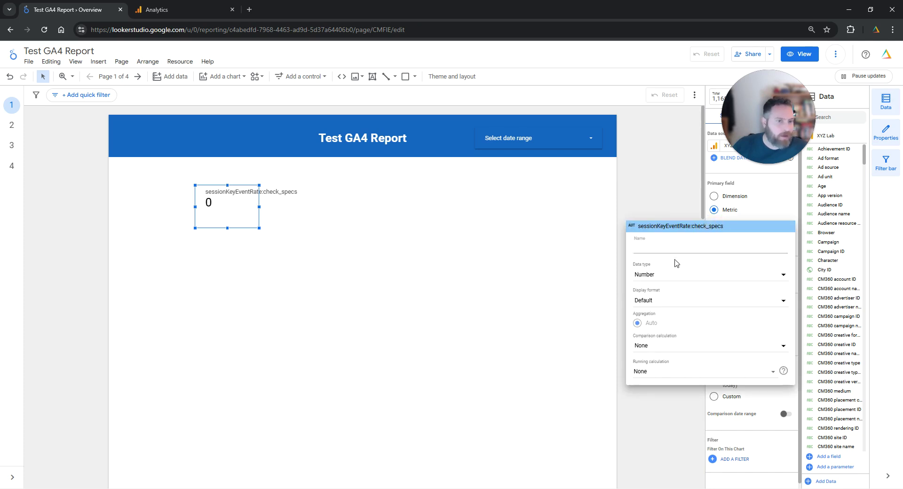
pyautogui.click(656, 279)
pyautogui.moveTo(661, 288)
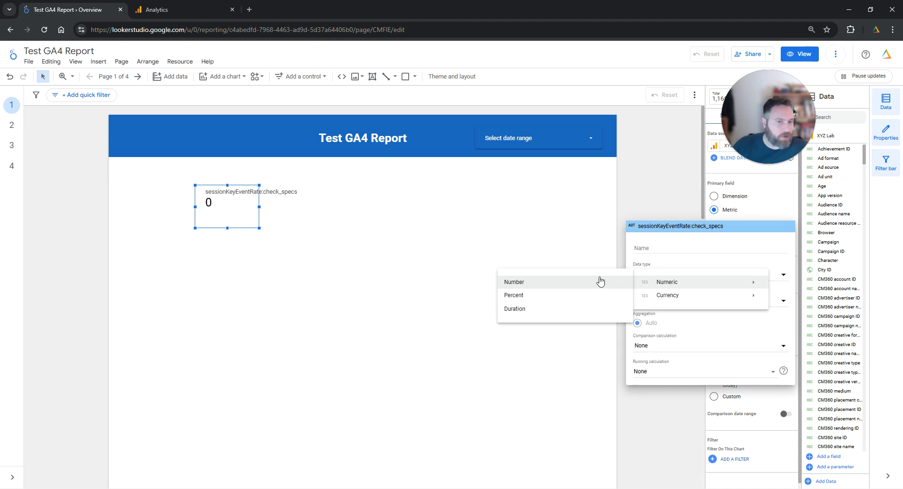
pyautogui.click(523, 296)
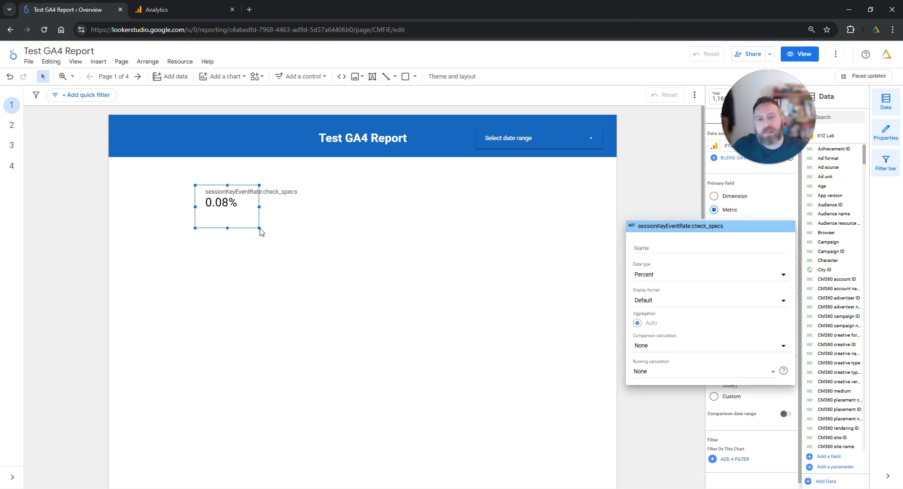
pyautogui.click(298, 221)
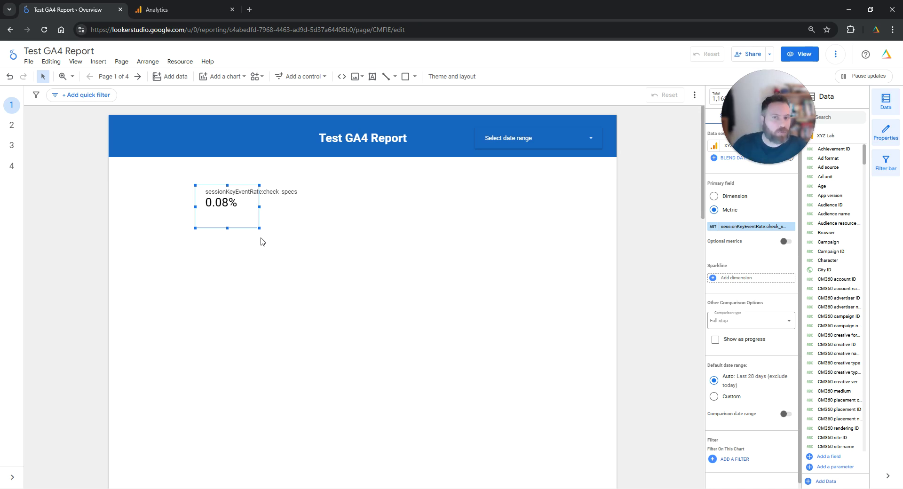
pyautogui.click(704, 227)
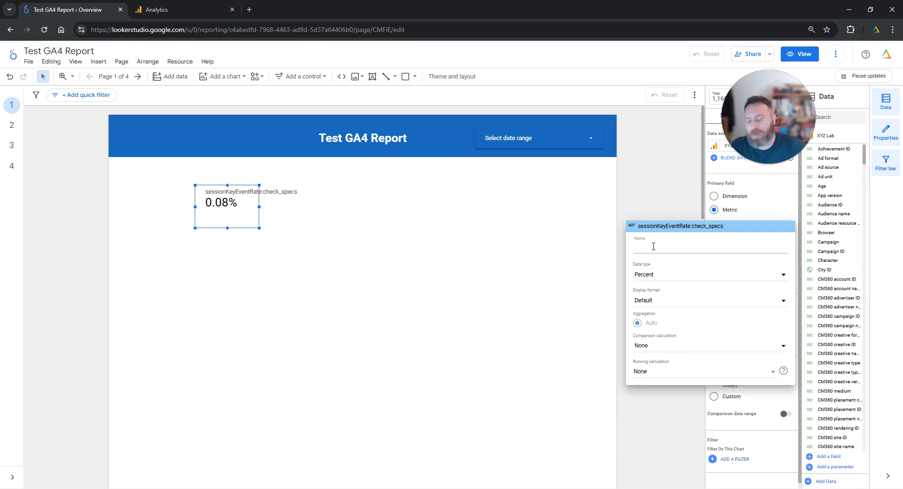
# Step: Rename the scorecard metric to 'Check Specs CVR'
pyautogui.write('Che')
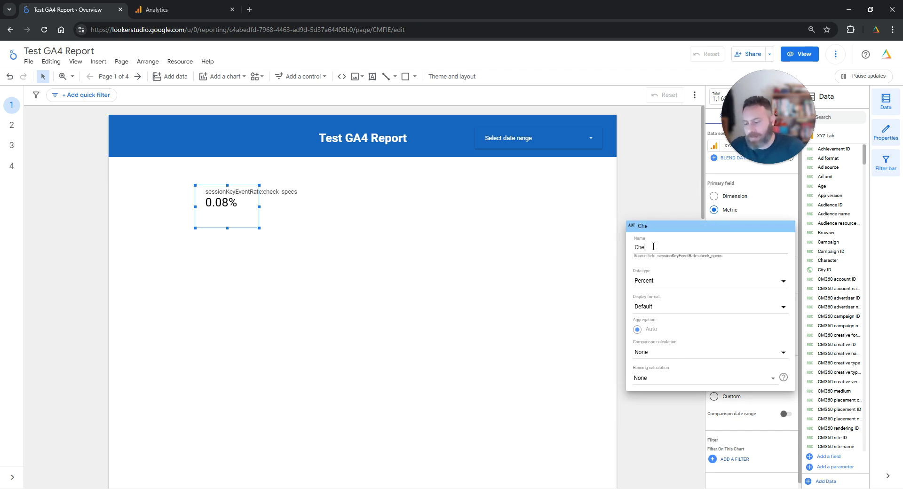
pyautogui.write('ck Specs')
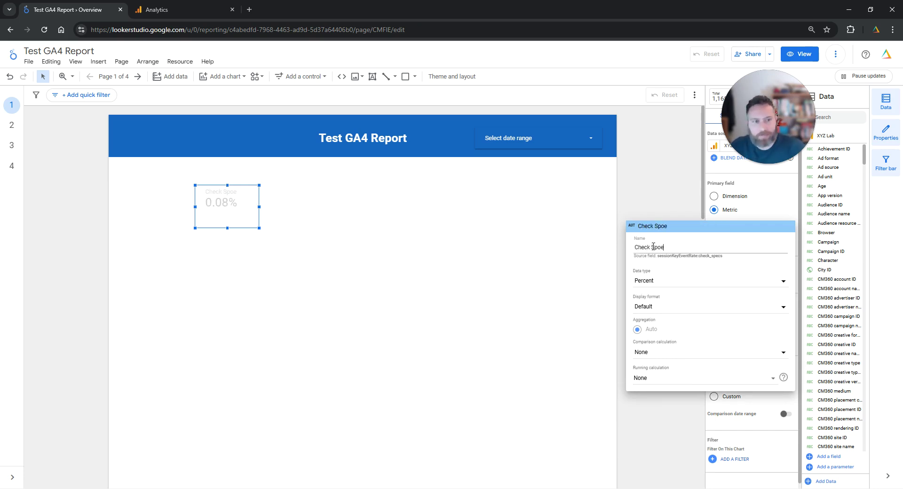
pyautogui.write(' CVR')
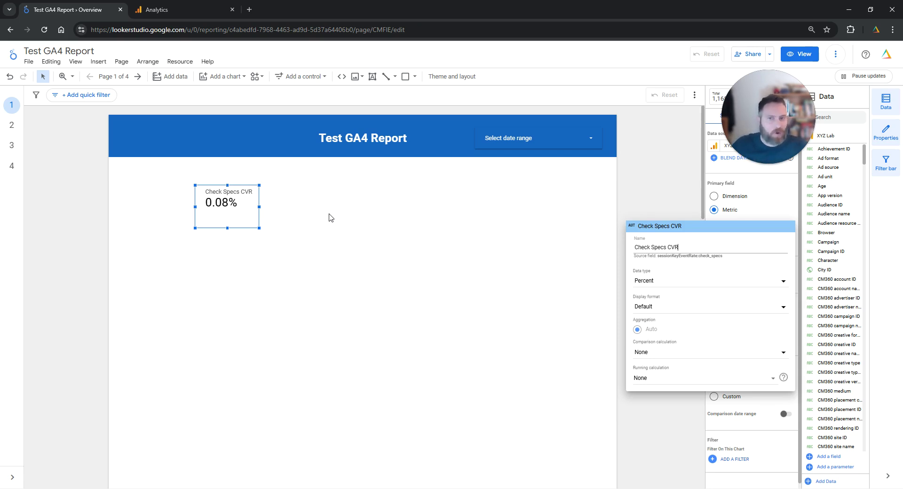
pyautogui.click(269, 209)
# Step: Insert a second scorecard beside the Check Specs CVR scorecard
pyautogui.click(98, 61)
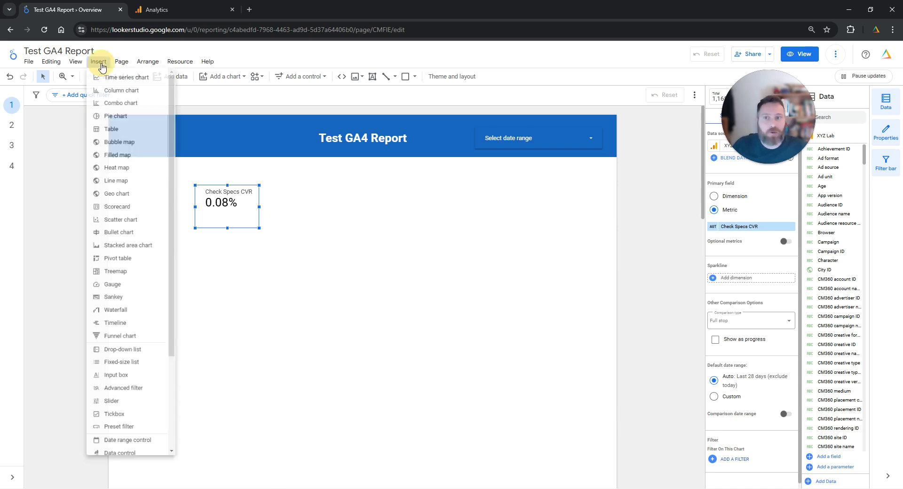
pyautogui.click(119, 213)
pyautogui.click(289, 178)
# Step: Set the new scorecard's metric to Session key event rate (46.16%)
pyautogui.click(751, 231)
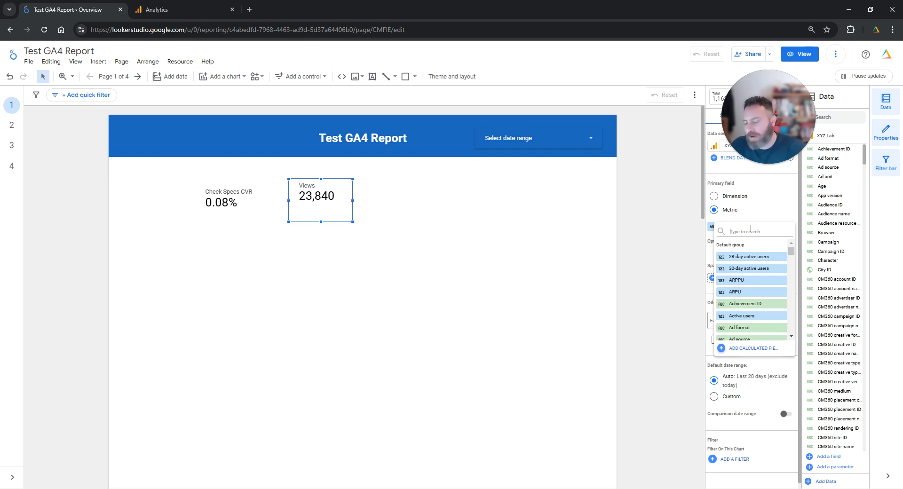
pyautogui.write('rate')
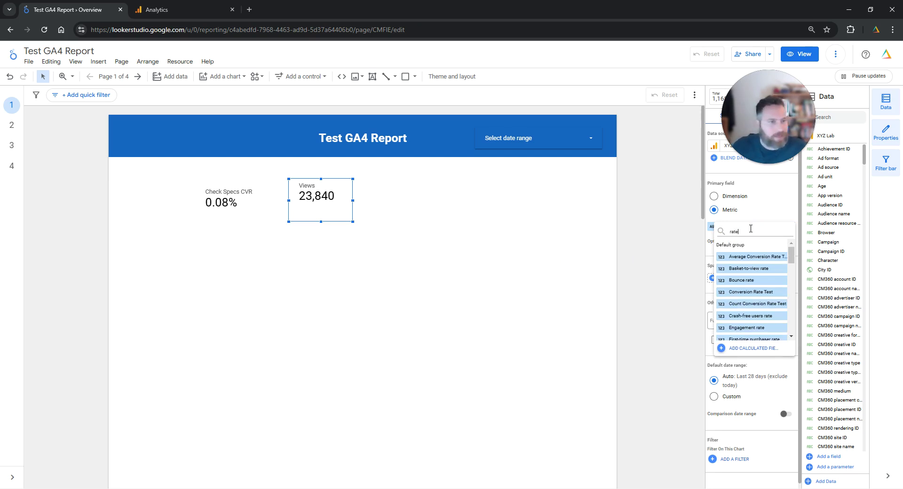
pyautogui.moveTo(792, 256); pyautogui.dragTo(795, 284)
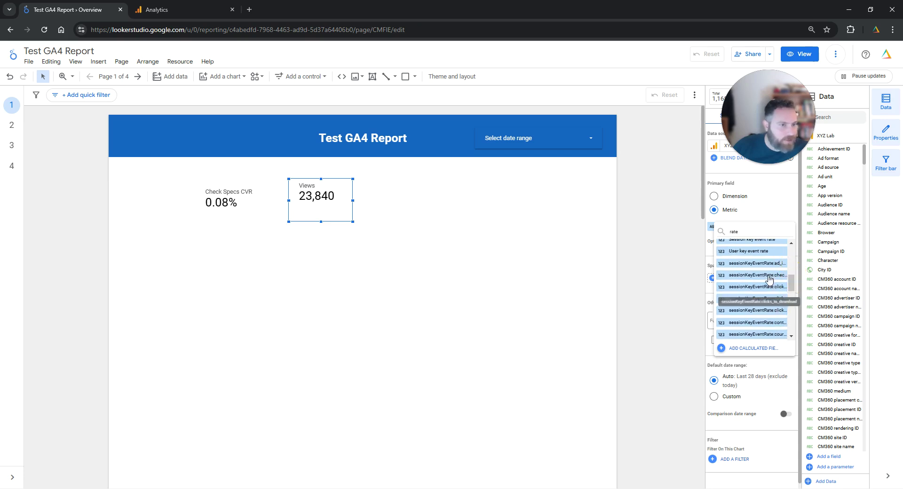
pyautogui.moveTo(797, 282); pyautogui.dragTo(796, 280)
pyautogui.click(760, 256)
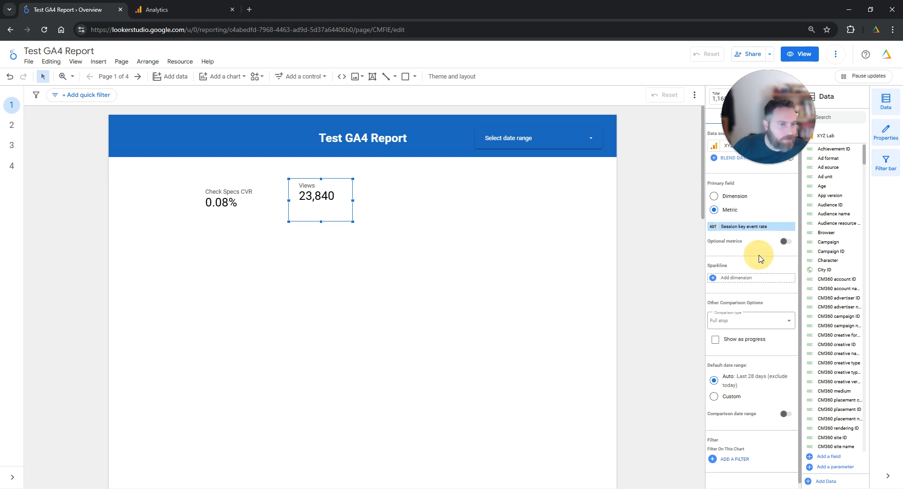
# Step: Nudge the second scorecard into line beside the first
pyautogui.moveTo(341, 200); pyautogui.dragTo(370, 229)
pyautogui.moveTo(339, 205); pyautogui.dragTo(339, 206)
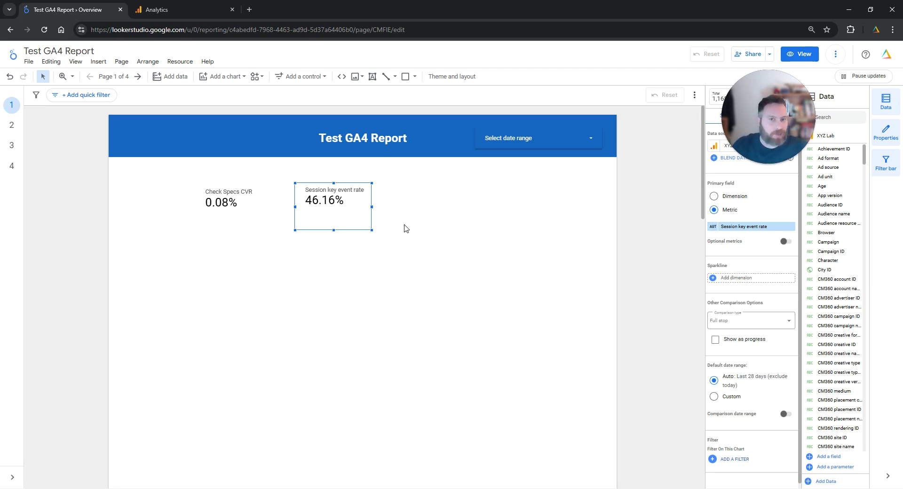
pyautogui.click(99, 62)
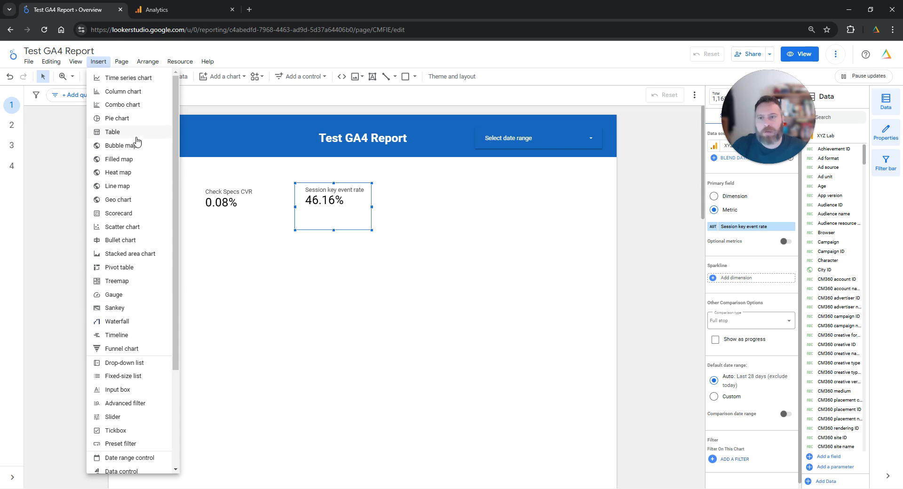
# Step: Insert a table below the scorecards and widen it to the right
pyautogui.click(112, 132)
pyautogui.press('Escape')
pyautogui.click(138, 254)
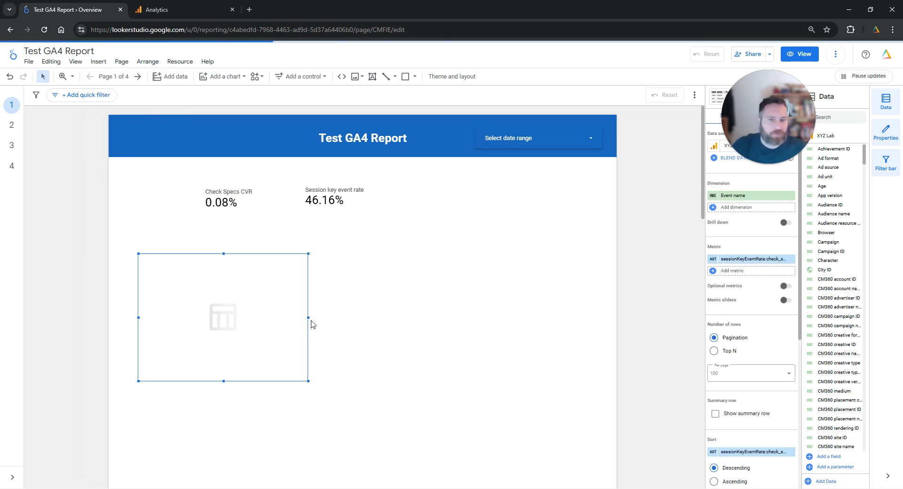
pyautogui.moveTo(309, 317); pyautogui.dragTo(573, 318)
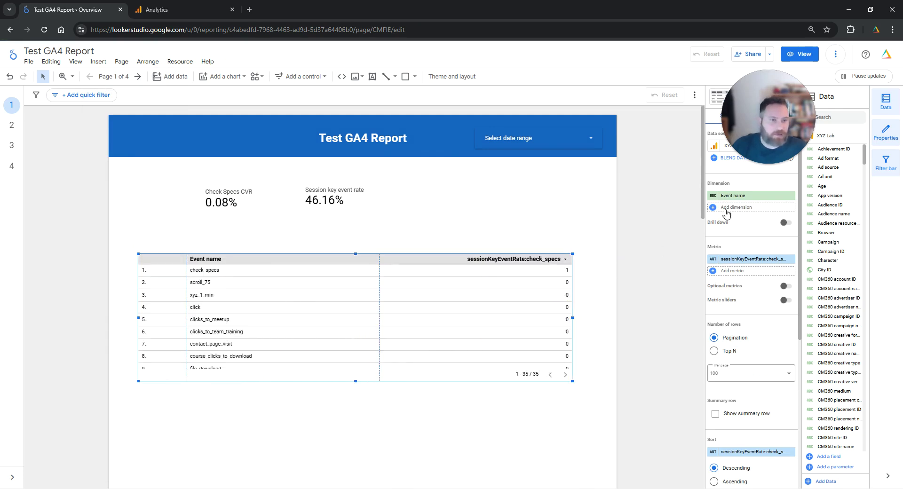
# Step: Set the table's dimension to Session default channel group
pyautogui.click(745, 196)
pyautogui.write('channel')
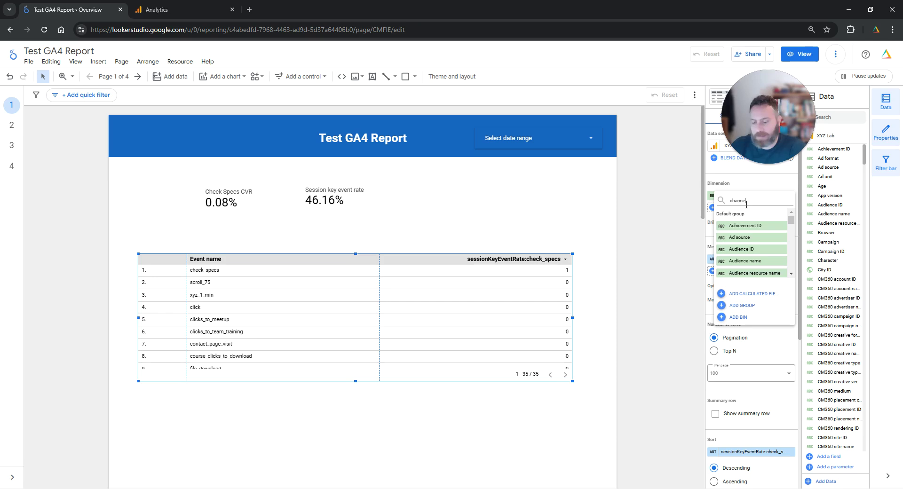
pyautogui.click(753, 274)
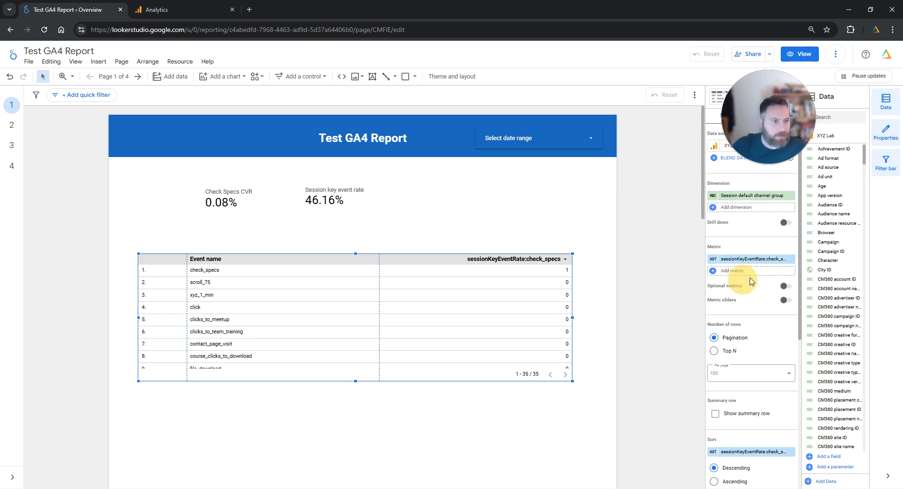
pyautogui.click(751, 260)
# Step: Make Sessions the table's metric and add Total users as a second column
pyautogui.write('sessions')
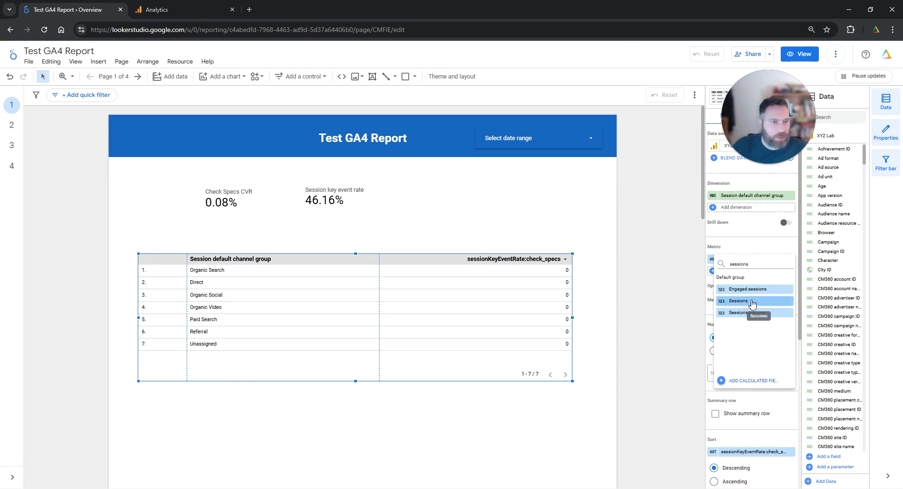
pyautogui.click(738, 302)
pyautogui.click(743, 272)
pyautogui.write('users')
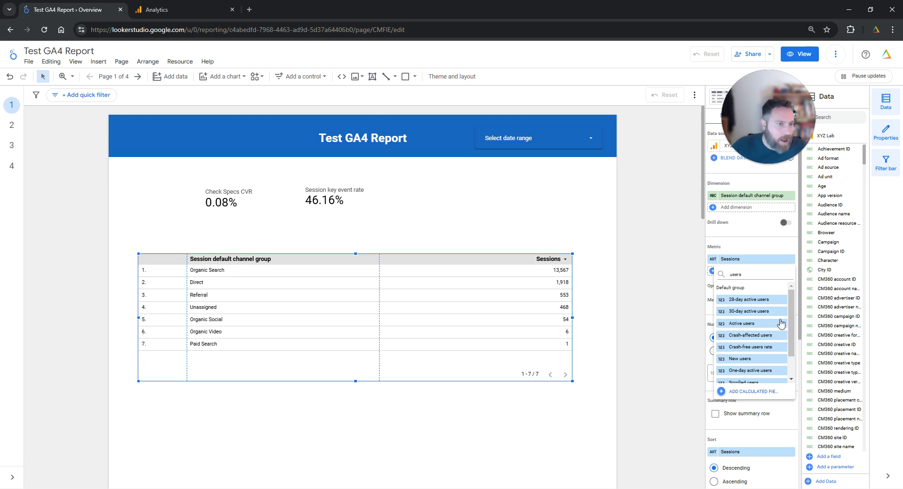
pyautogui.scroll(-1, 791, 337)
pyautogui.scroll(-2, 791, 337)
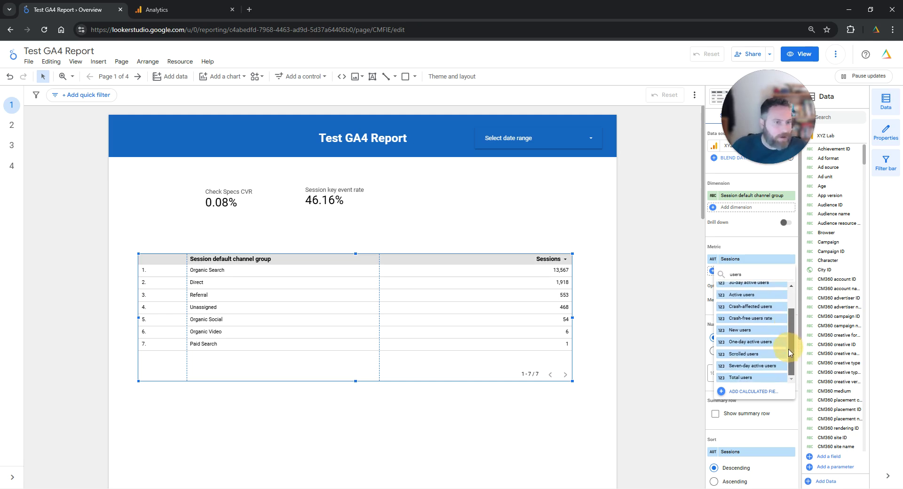
pyautogui.click(755, 377)
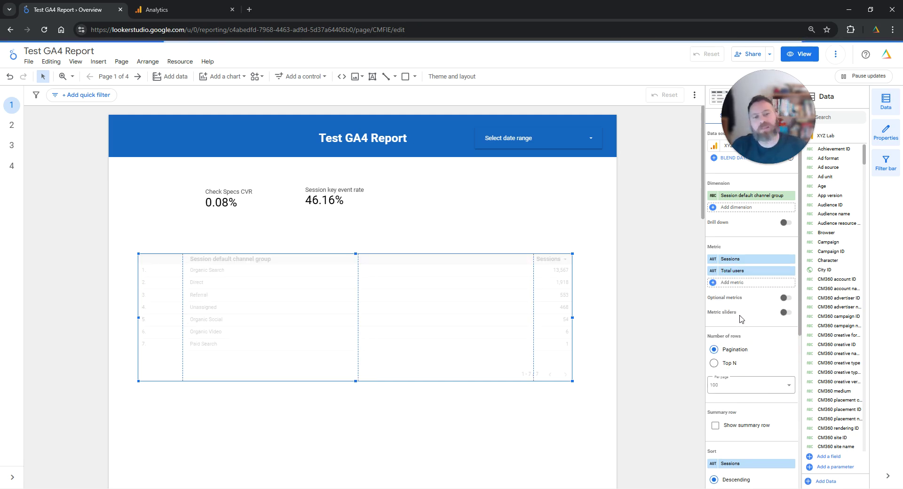
# Step: Add keyEvents:check_specs as a third metric column
pyautogui.click(745, 284)
pyautogui.write('ch')
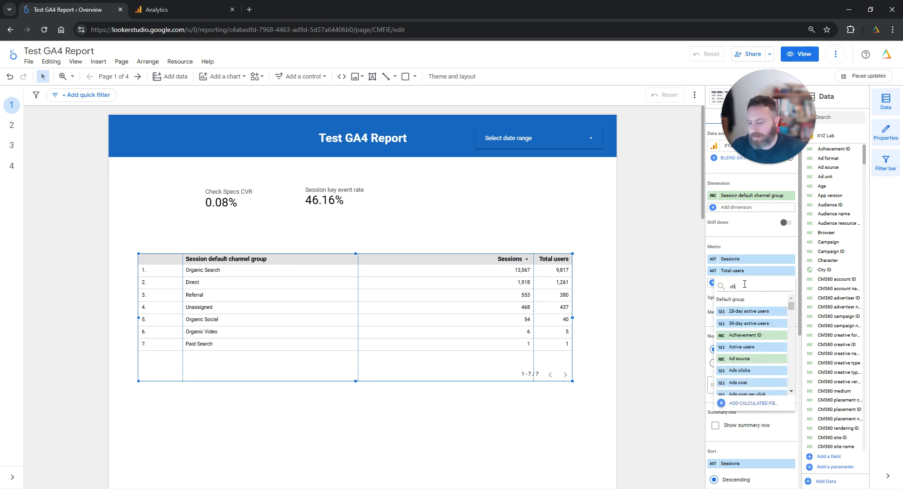
pyautogui.write('eck_specs')
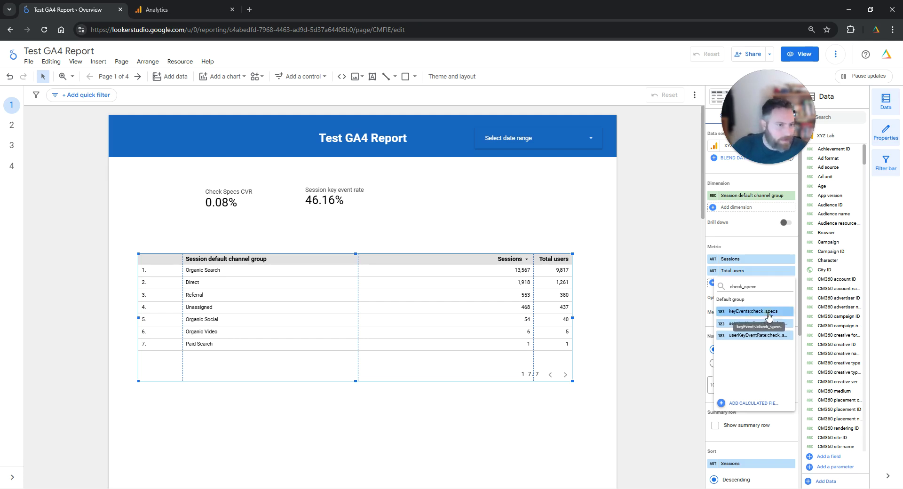
pyautogui.click(742, 313)
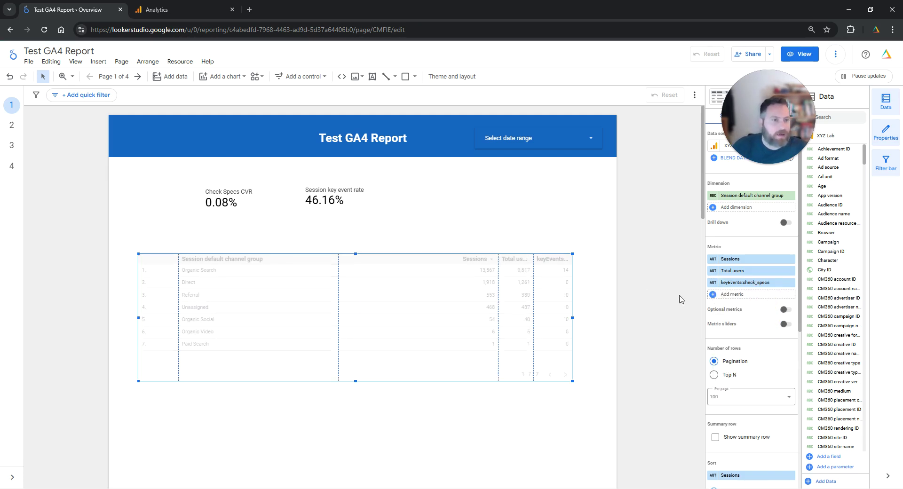
pyautogui.click(732, 295)
pyautogui.write('check_spec')
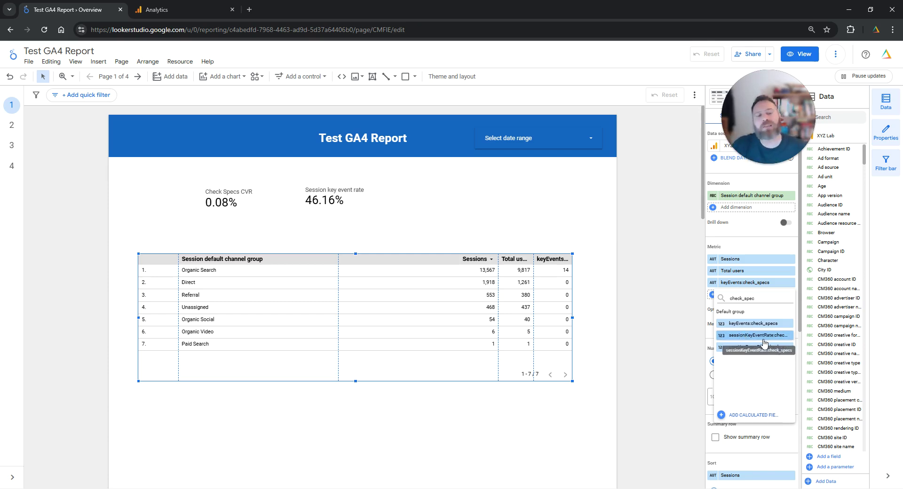
# Step: Add sessionKeyEventRate:check_specs to the table, formatted as Percent
pyautogui.click(763, 337)
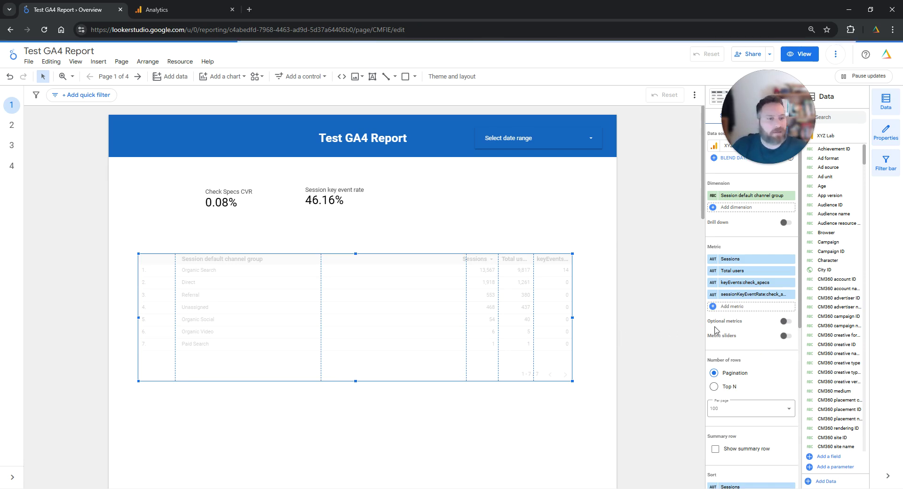
pyautogui.click(713, 296)
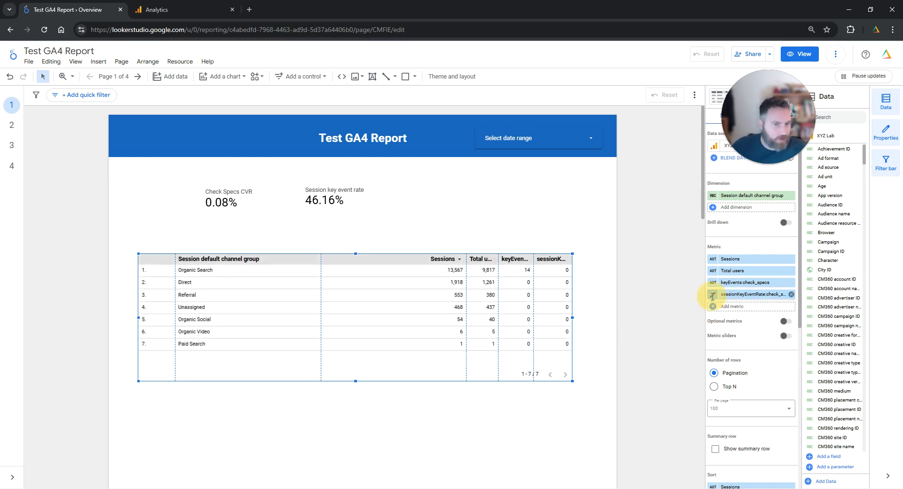
pyautogui.click(666, 343)
pyautogui.moveTo(670, 353)
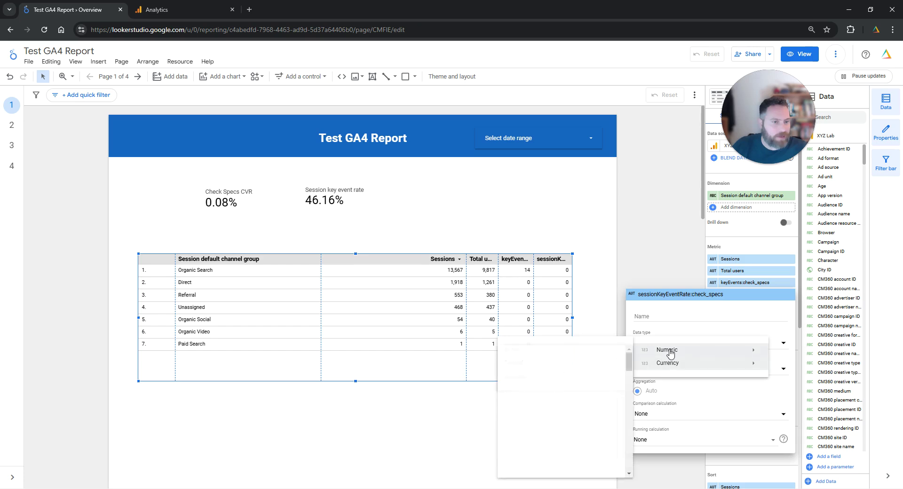
pyautogui.click(541, 363)
pyautogui.click(626, 260)
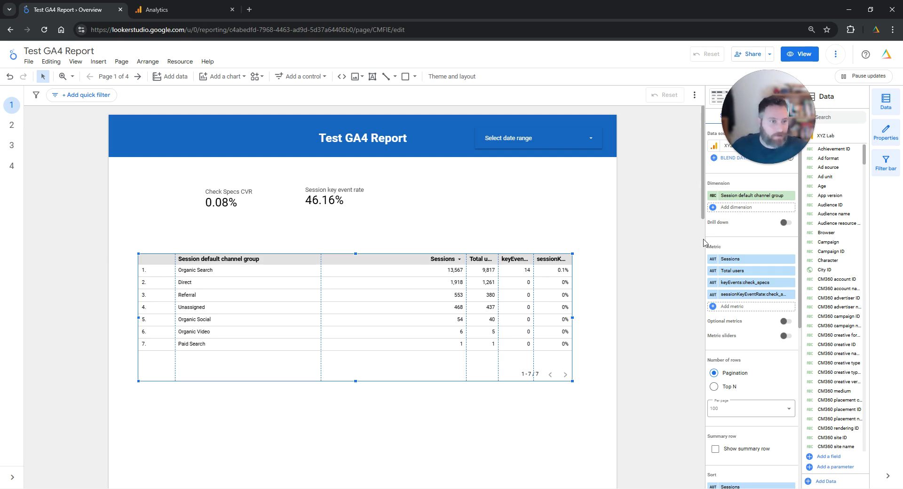
# Step: Search metrics for 'keyeve', then close the list and go to Google Analytics
pyautogui.click(741, 309)
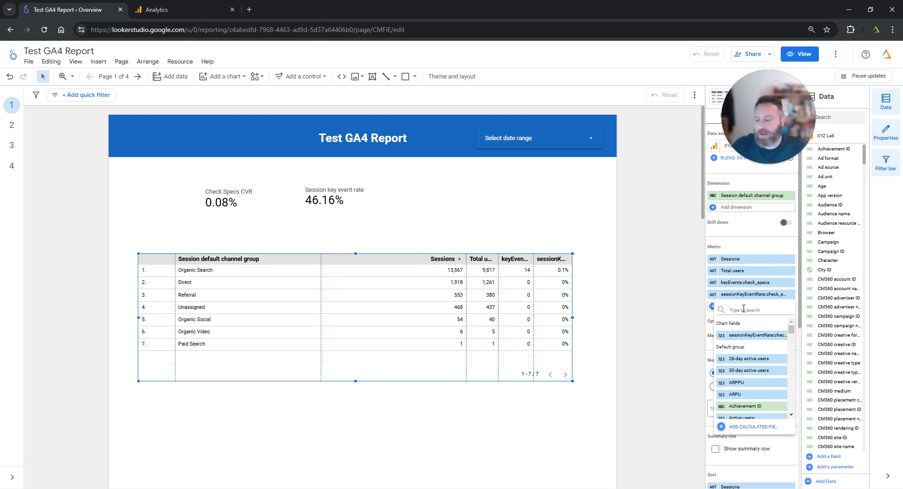
pyautogui.write('keyeventrate')
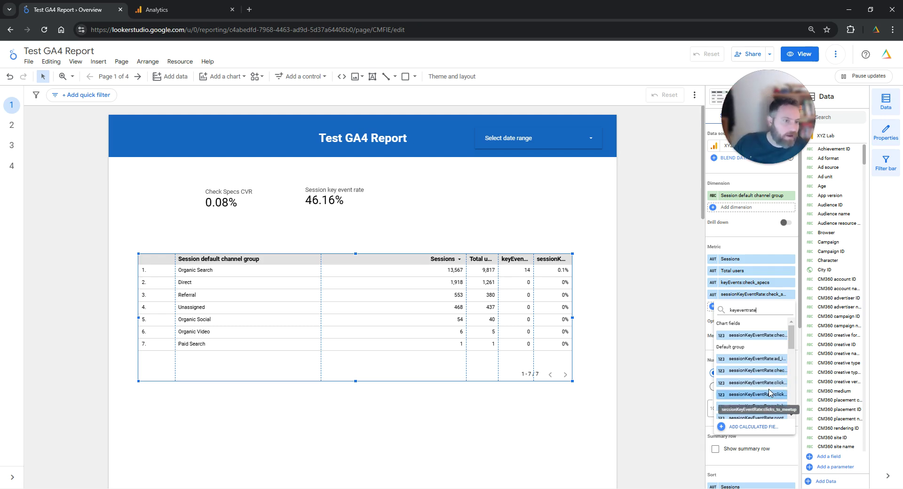
pyautogui.click(644, 322)
pyautogui.click(184, 9)
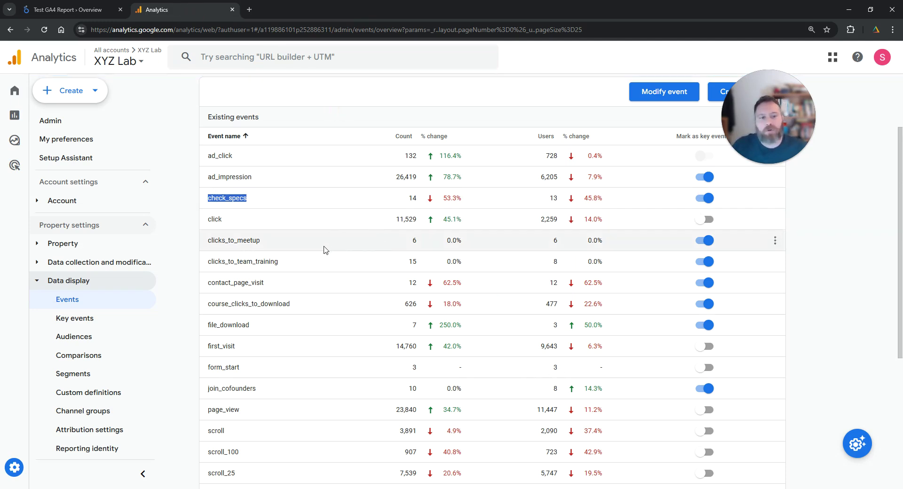
# Step: Copy the scroll_25 event name from the Events list and return to the report
pyautogui.scroll(-3, 279, 351)
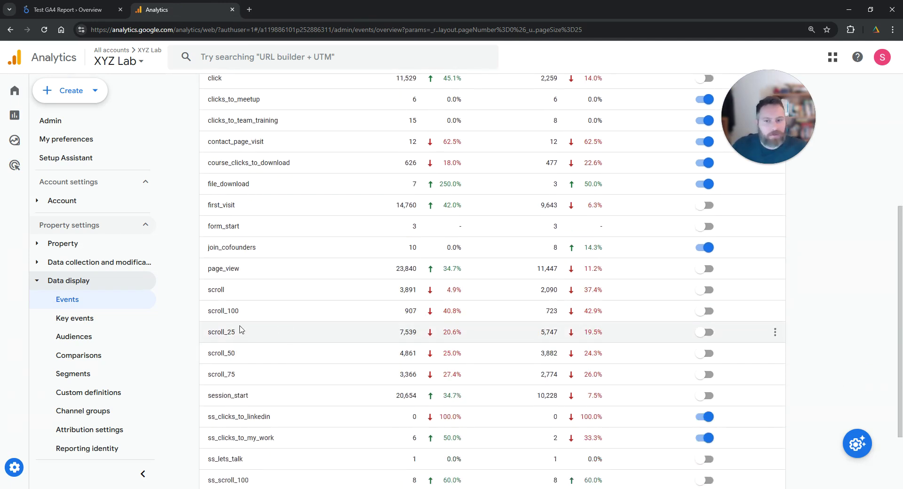
pyautogui.doubleClick(221, 333)
pyautogui.rightClick(221, 333)
pyautogui.click(252, 345)
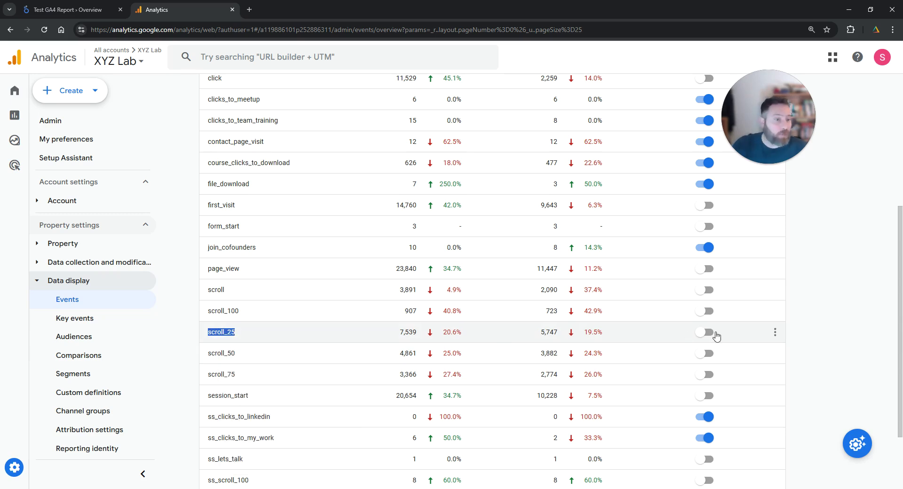
pyautogui.click(74, 10)
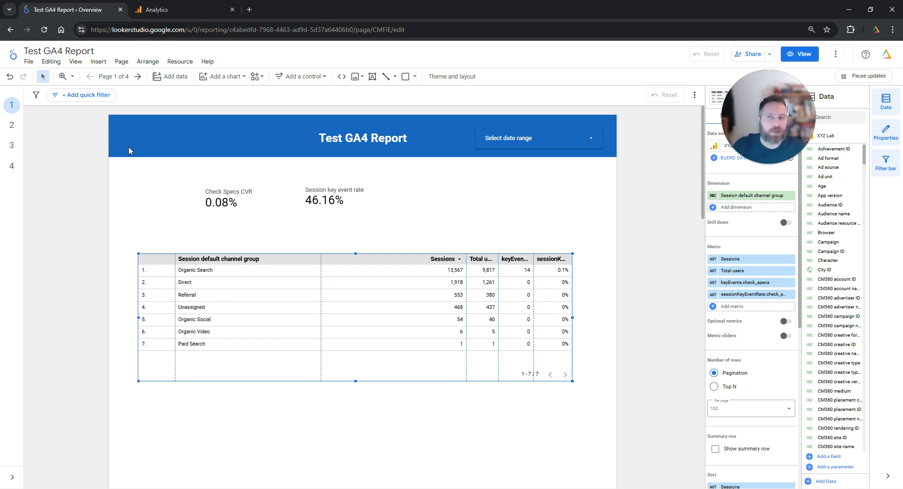
# Step: Insert a scorecard below the channel table
pyautogui.click(98, 61)
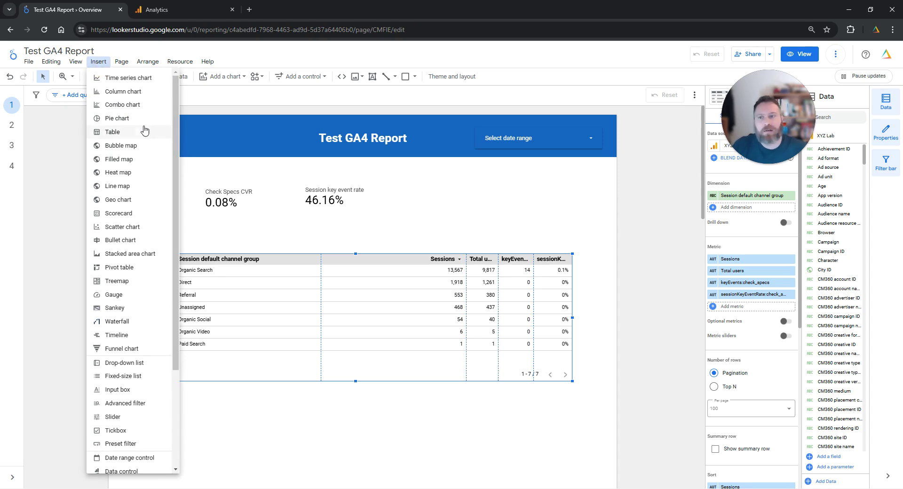
pyautogui.click(119, 213)
pyautogui.scroll(-2, 179, 392)
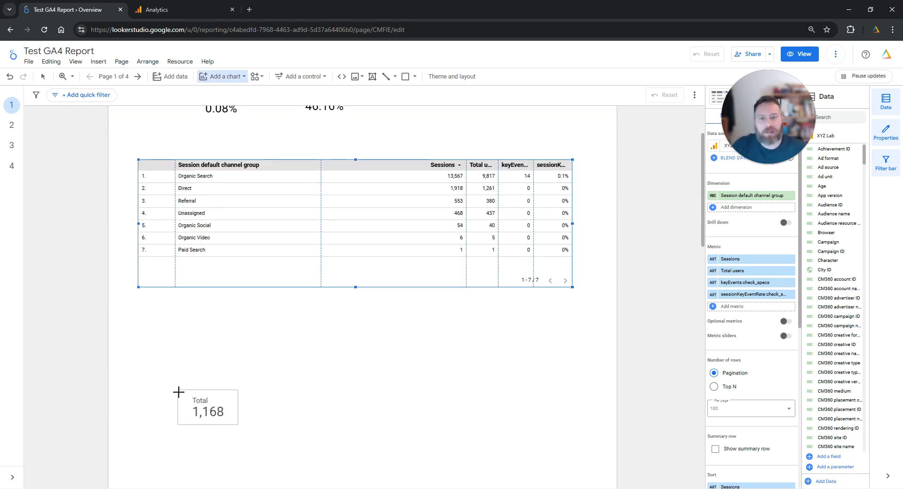
pyautogui.click(178, 324)
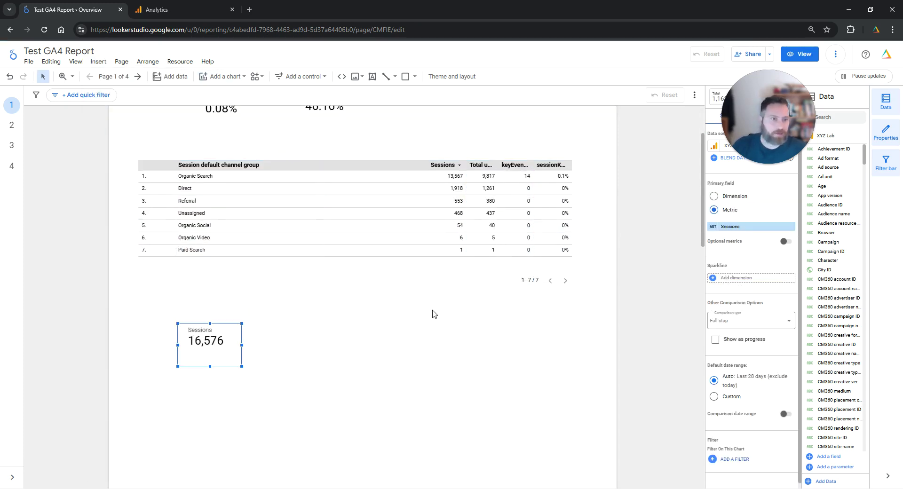
# Step: Create a calculated field named 'scroll_25 CVR' with Percent data type
pyautogui.click(735, 228)
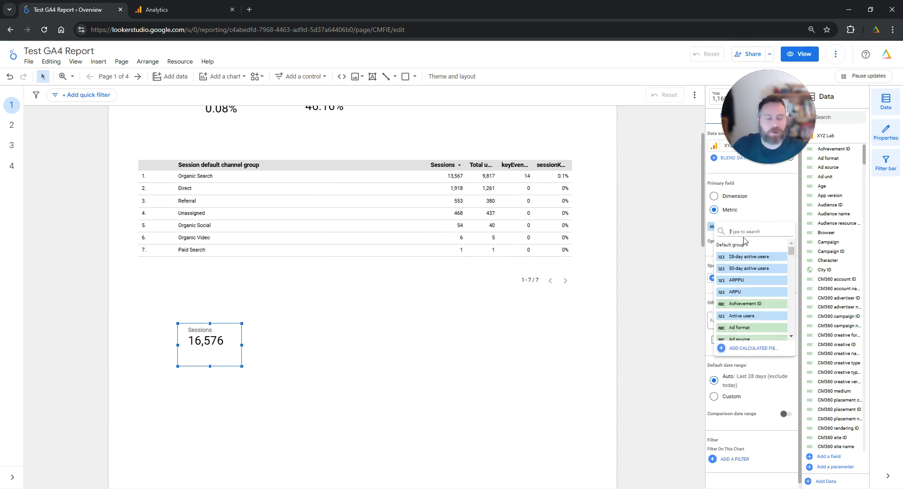
pyautogui.click(754, 349)
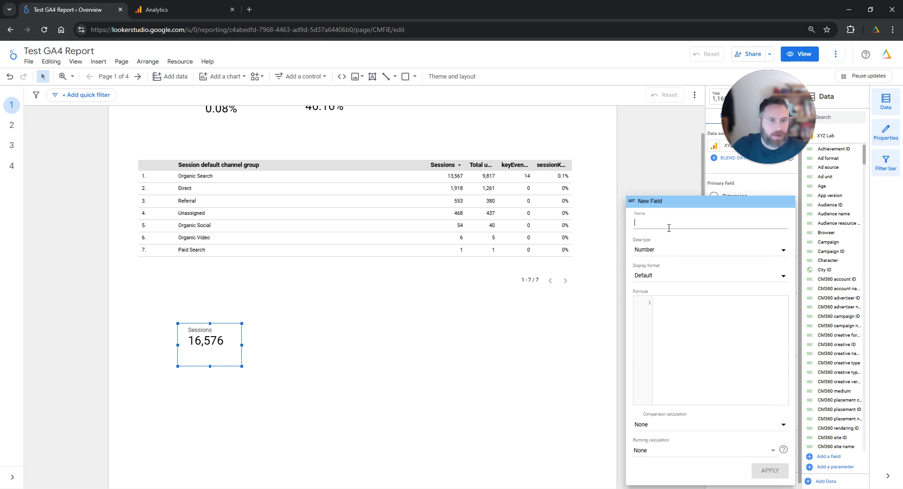
pyautogui.write('scroll_25')
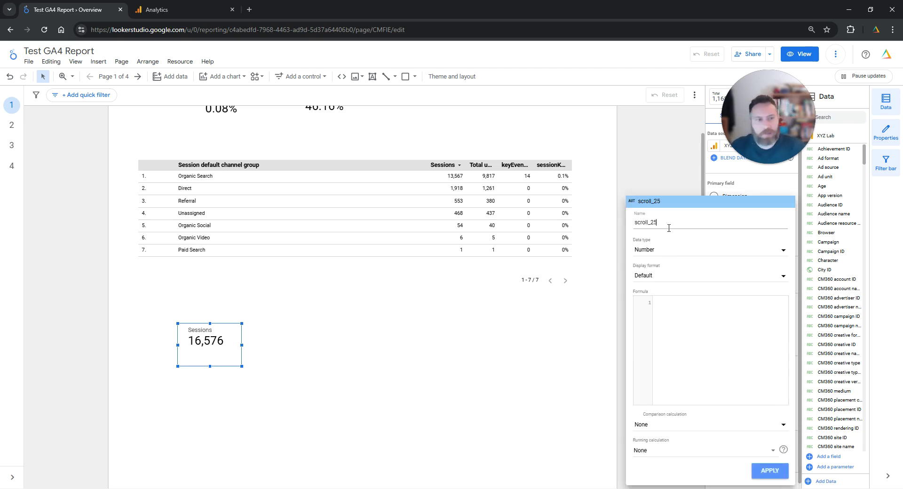
pyautogui.write(' CVR')
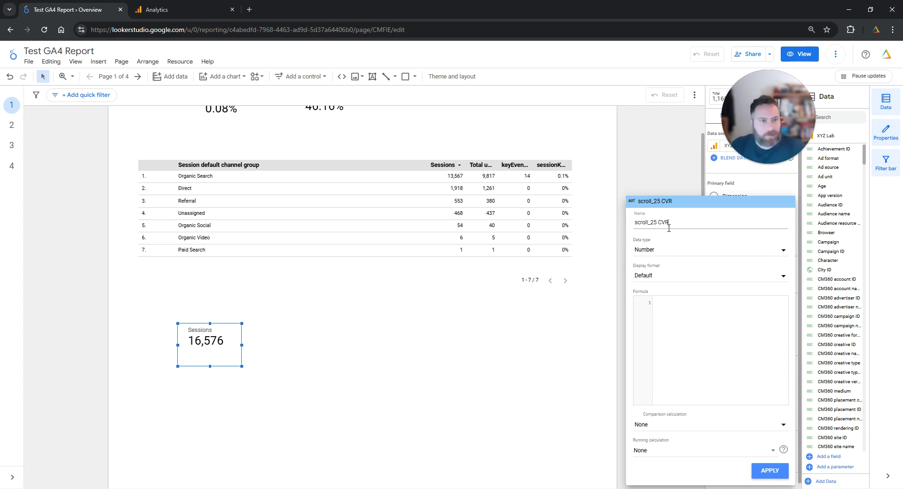
pyautogui.click(656, 252)
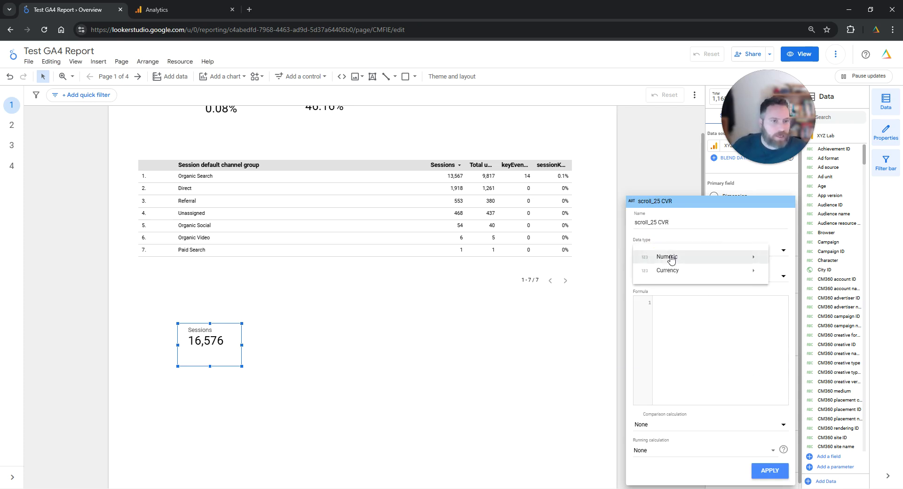
pyautogui.moveTo(671, 261)
pyautogui.click(561, 270)
# Step: Give scroll_25 CVR the formula Event count / Sessions and apply it (851.17%)
pyautogui.click(678, 309)
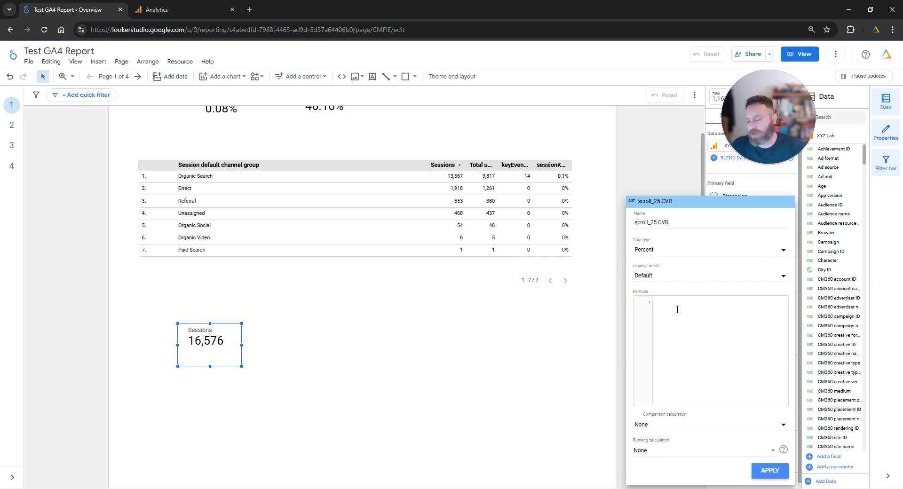
pyautogui.write('event')
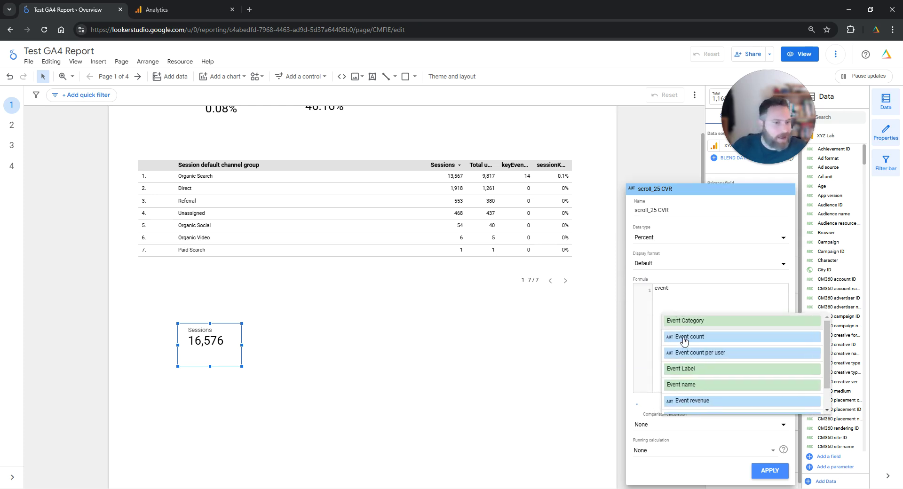
pyautogui.click(685, 338)
pyautogui.write('/ sessions')
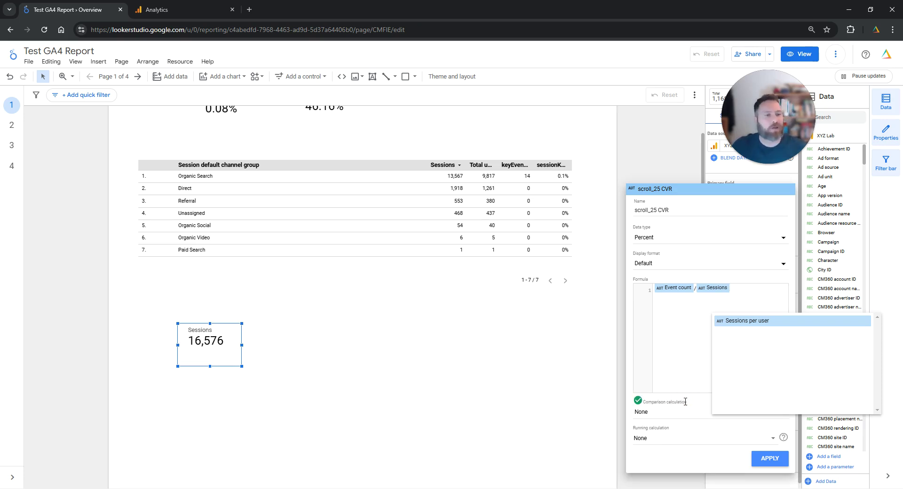
pyautogui.click(767, 461)
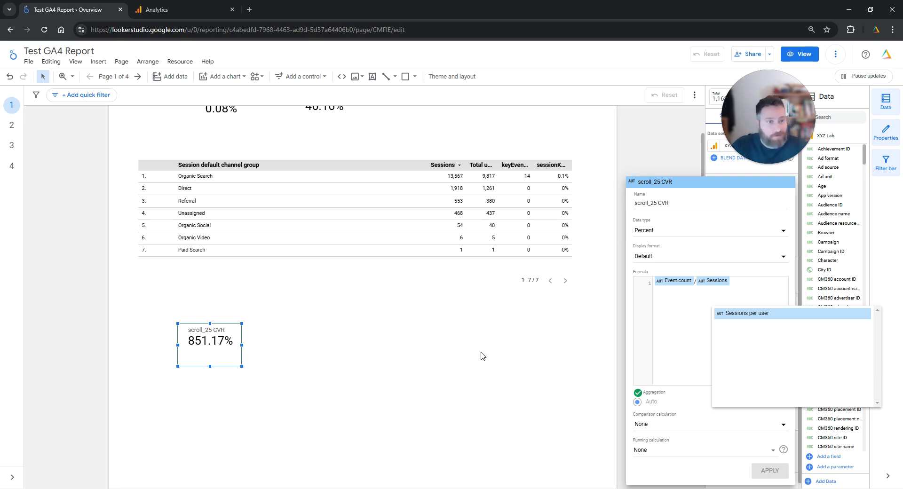
pyautogui.click(620, 205)
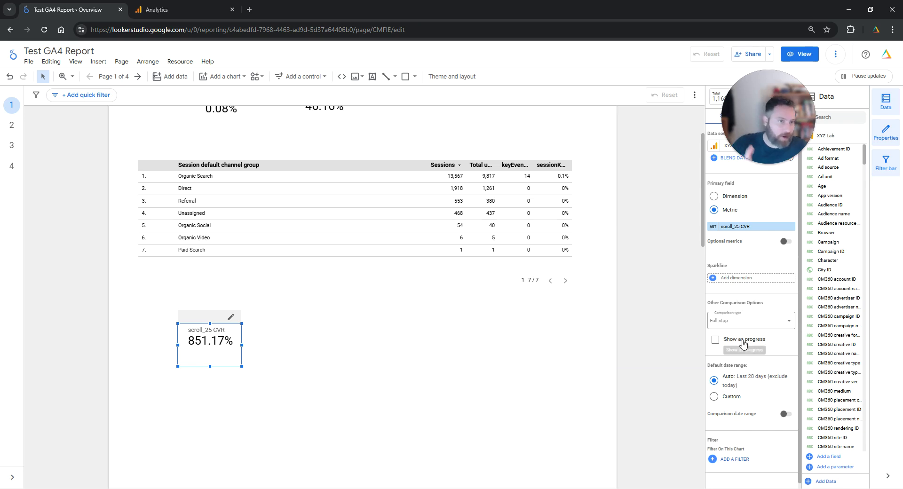
# Step: Start a new filter named 'scroll_25 New' on the scroll_25 CVR scorecard
pyautogui.click(734, 460)
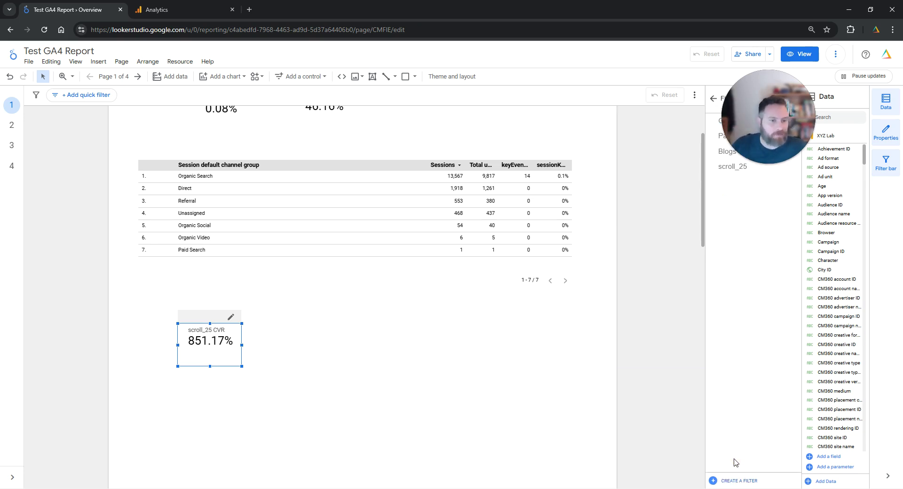
pyautogui.click(738, 483)
pyautogui.click(67, 289)
pyautogui.write('scroll_25 New')
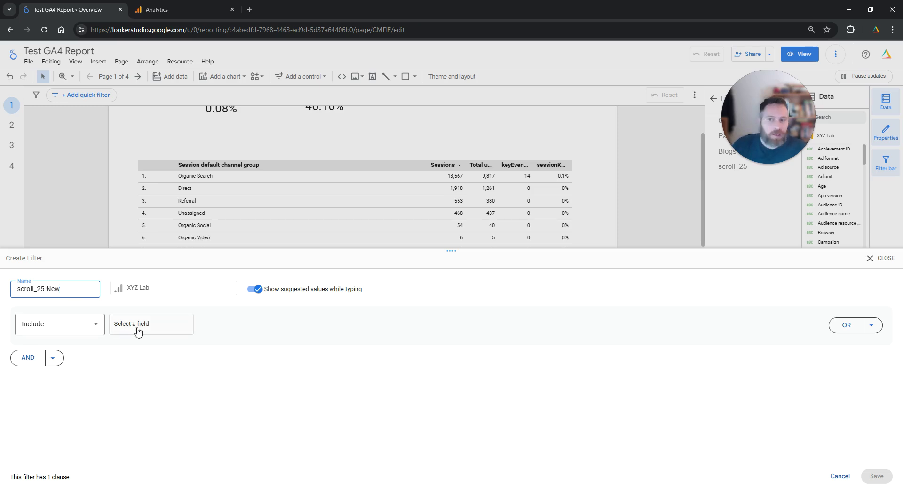
# Step: Make the filter include Event name containing scroll_25 and save it, so the scorecard reads 116.56%
pyautogui.click(142, 331)
pyautogui.write('event')
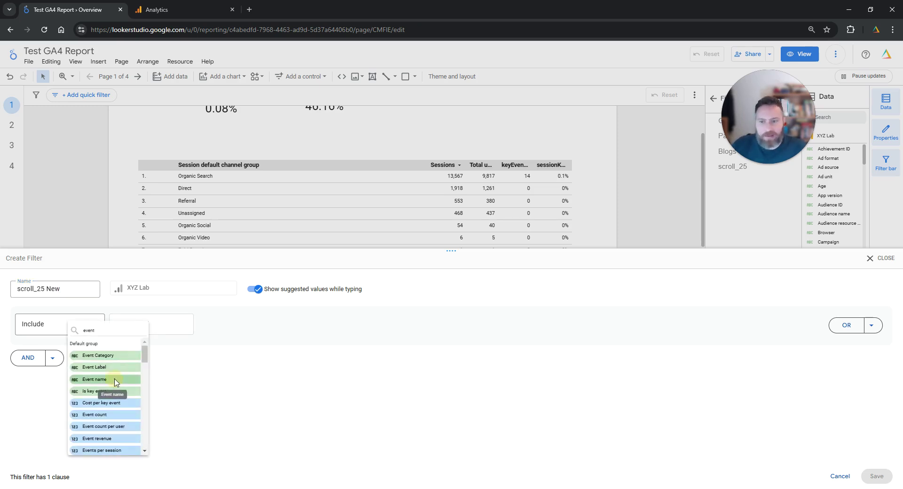
pyautogui.click(115, 382)
pyautogui.click(306, 324)
pyautogui.click(255, 367)
pyautogui.hotkey('ctrl', 'v')
pyautogui.click(876, 476)
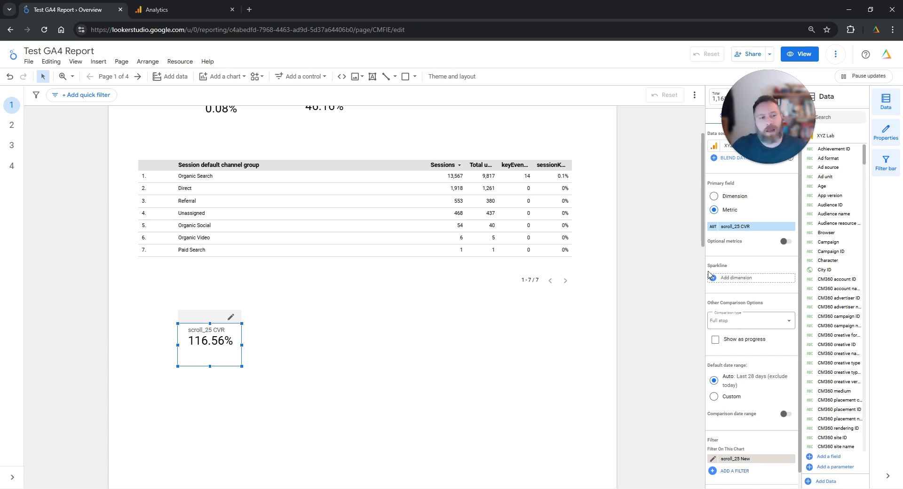
pyautogui.scroll(2, 418, 241)
pyautogui.click(418, 240)
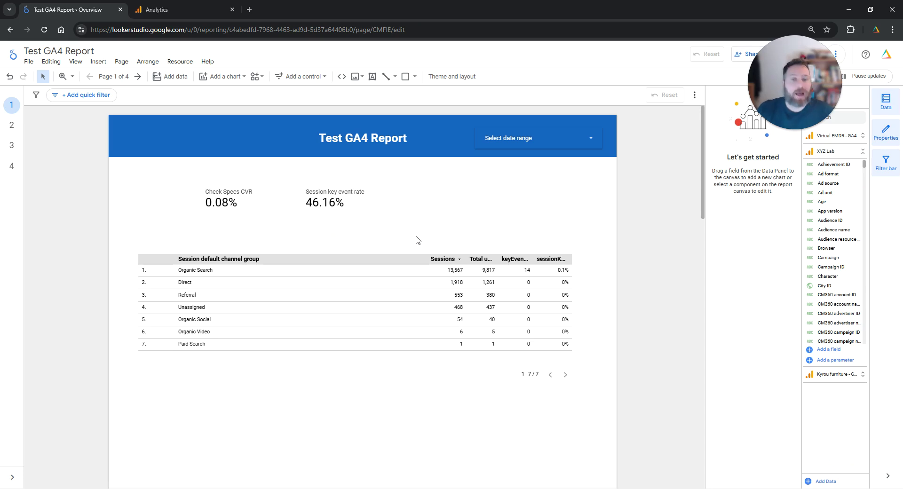